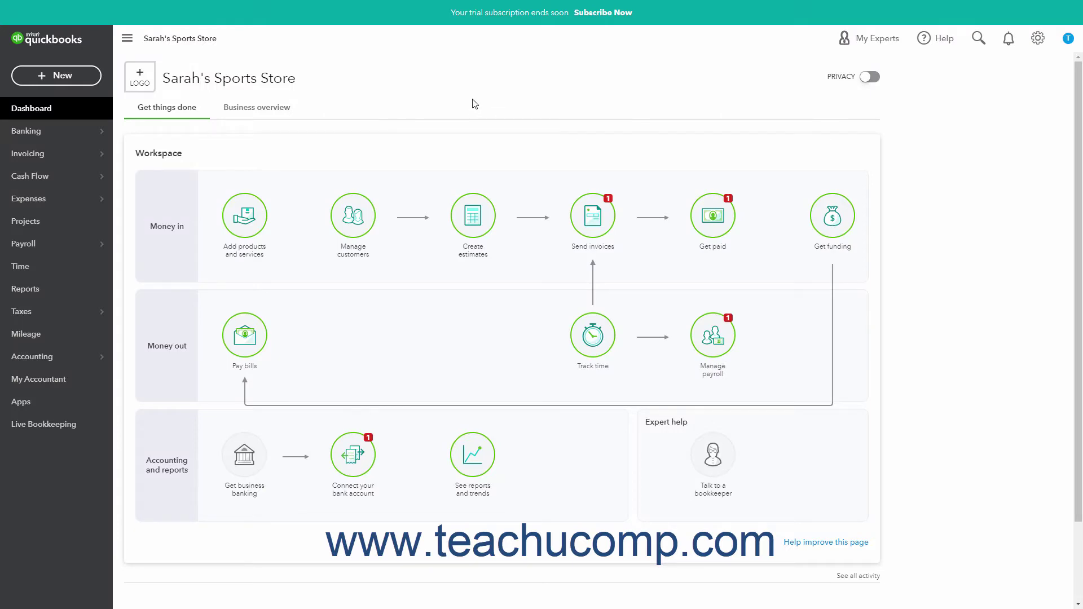
# - Create a new blank purchase order #1001 from the + New menu's Vendors list
pyautogui.click(99, 88)
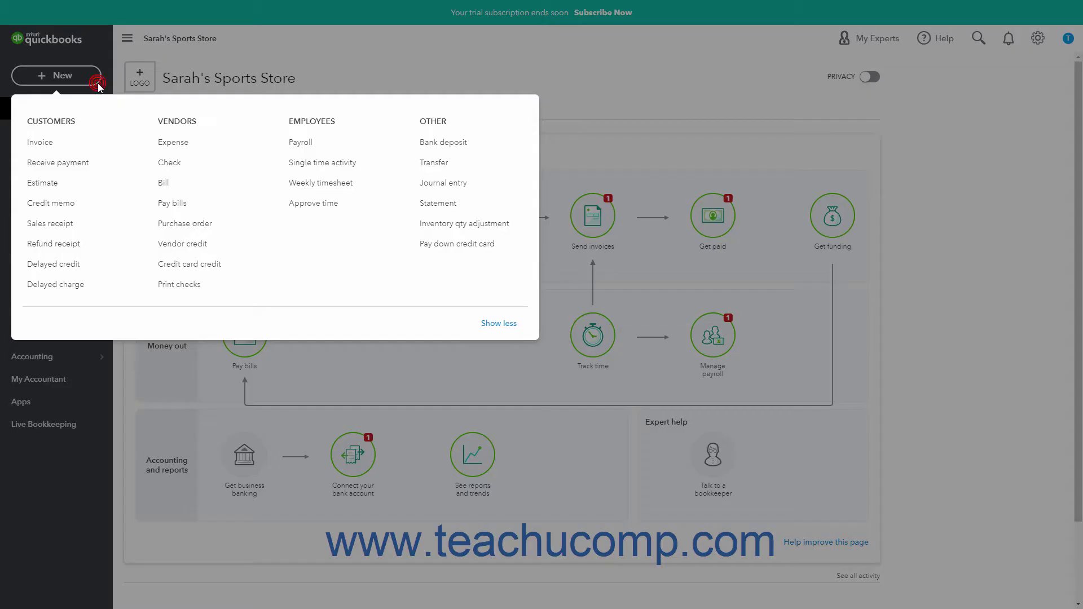
pyautogui.click(192, 223)
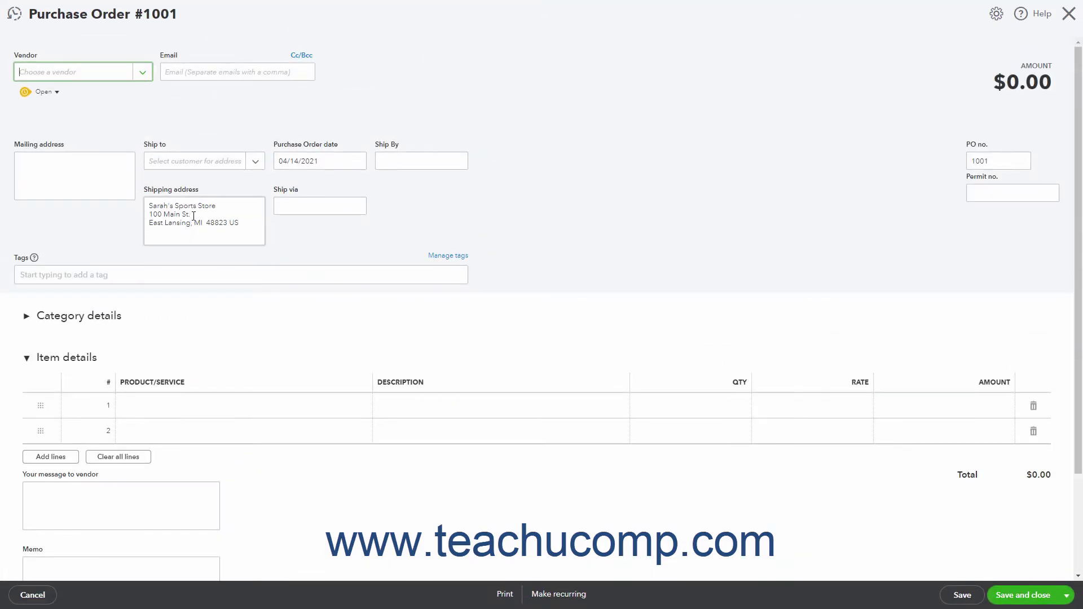
# - Select Waymark Sports Wholesaler as the vendor so its email and address fill in
pyautogui.click(143, 74)
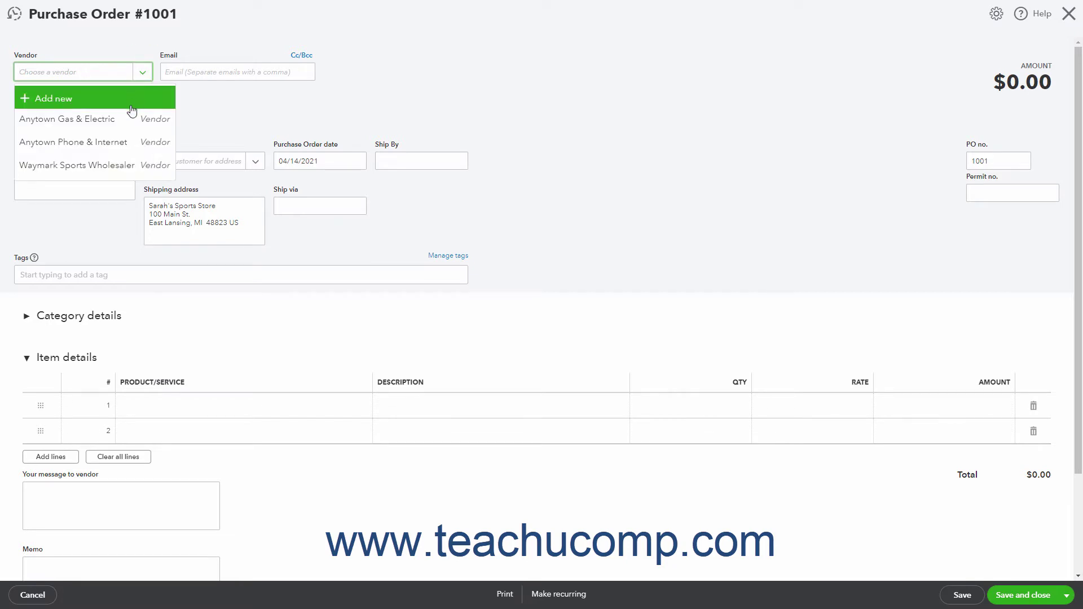
pyautogui.click(123, 160)
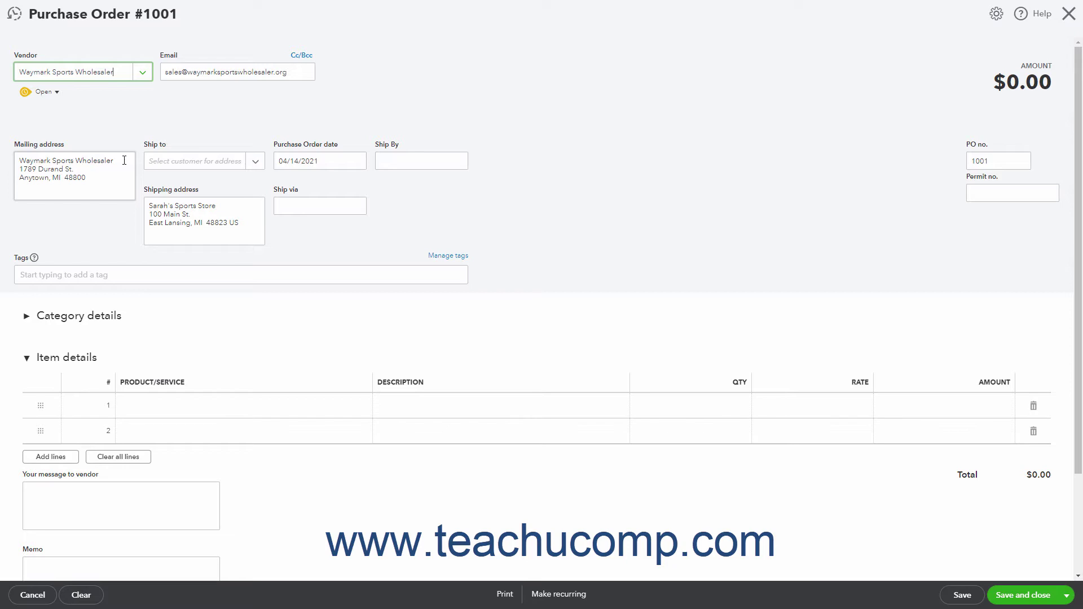
pyautogui.click(57, 95)
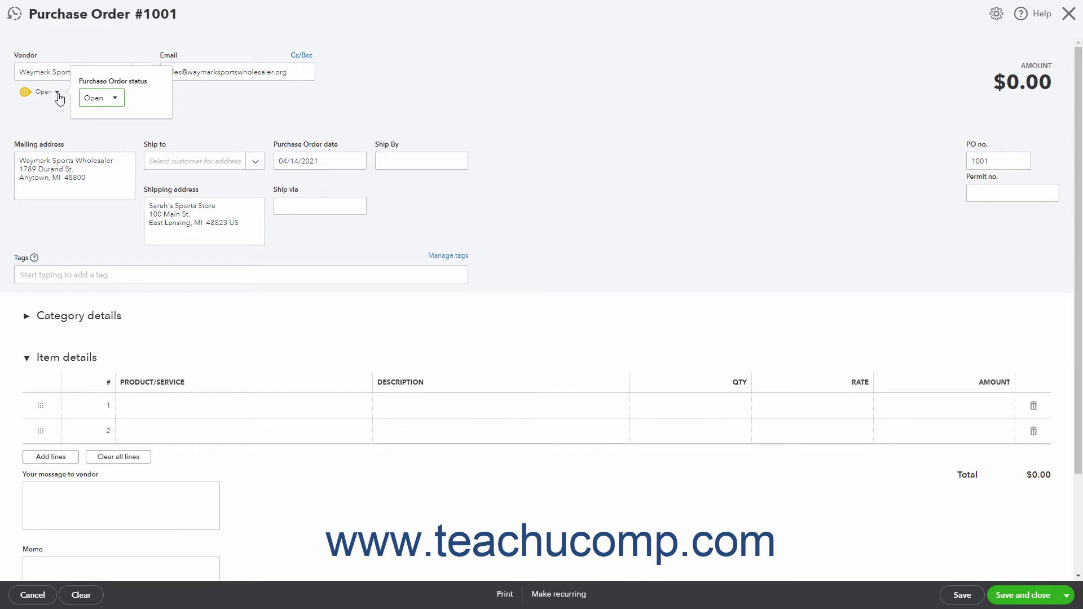
pyautogui.click(115, 100)
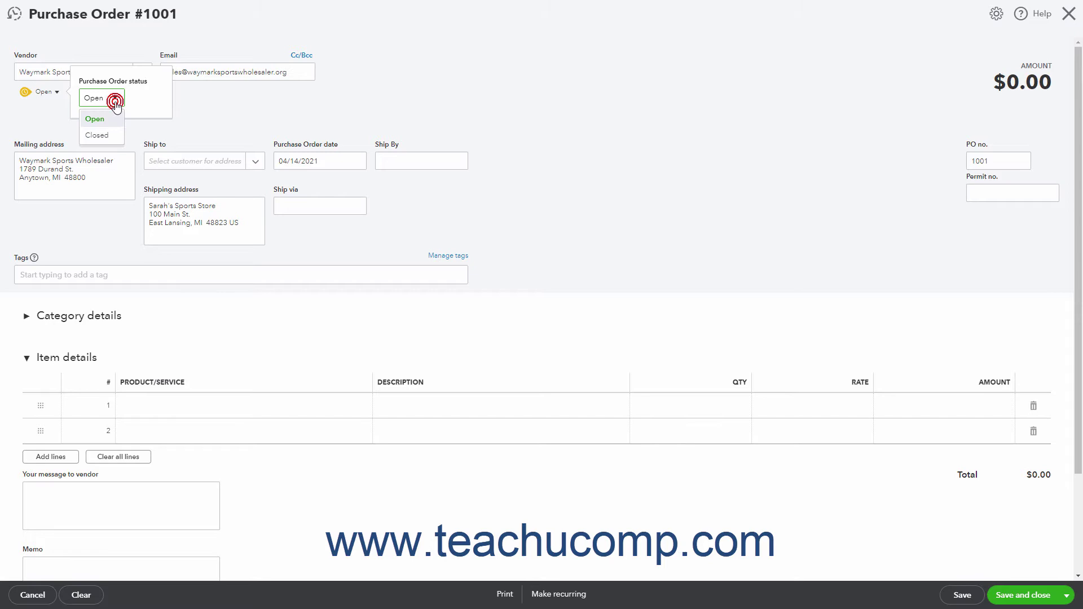
pyautogui.click(115, 100)
pyautogui.click(52, 112)
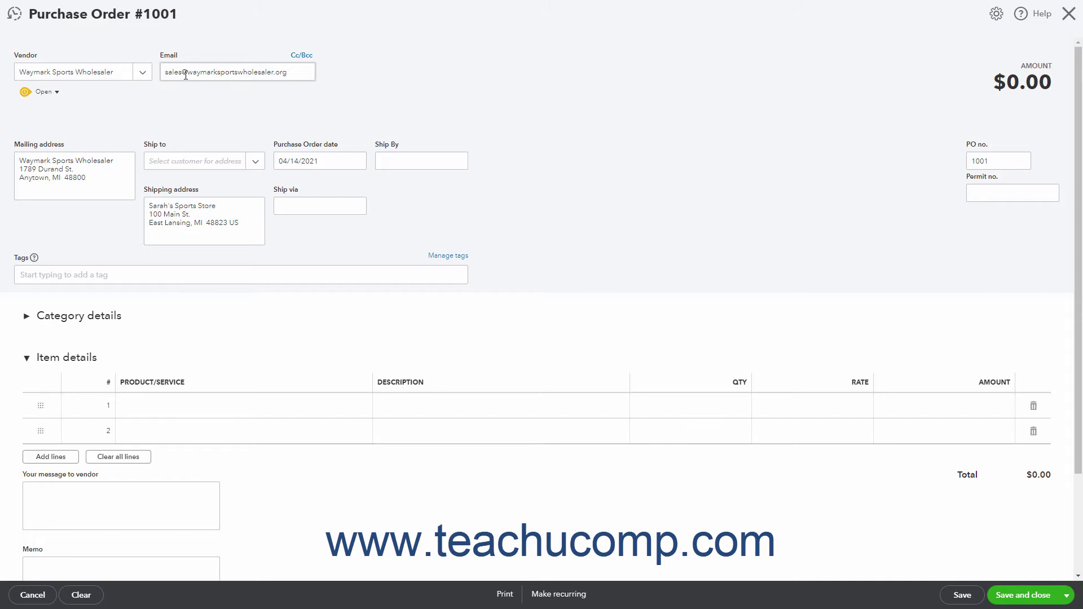
pyautogui.click(304, 59)
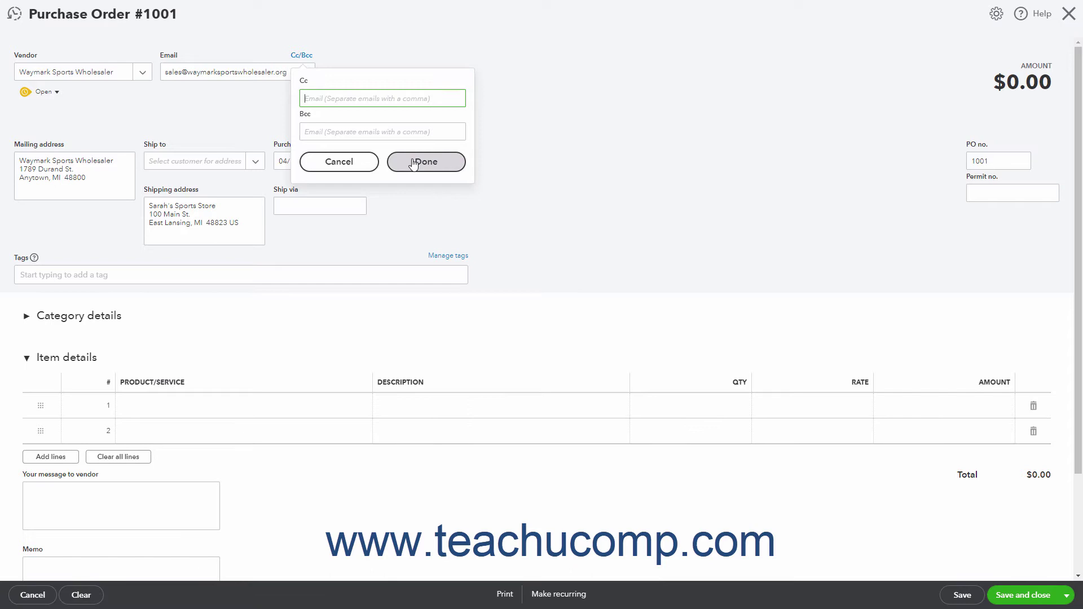
pyautogui.click(339, 161)
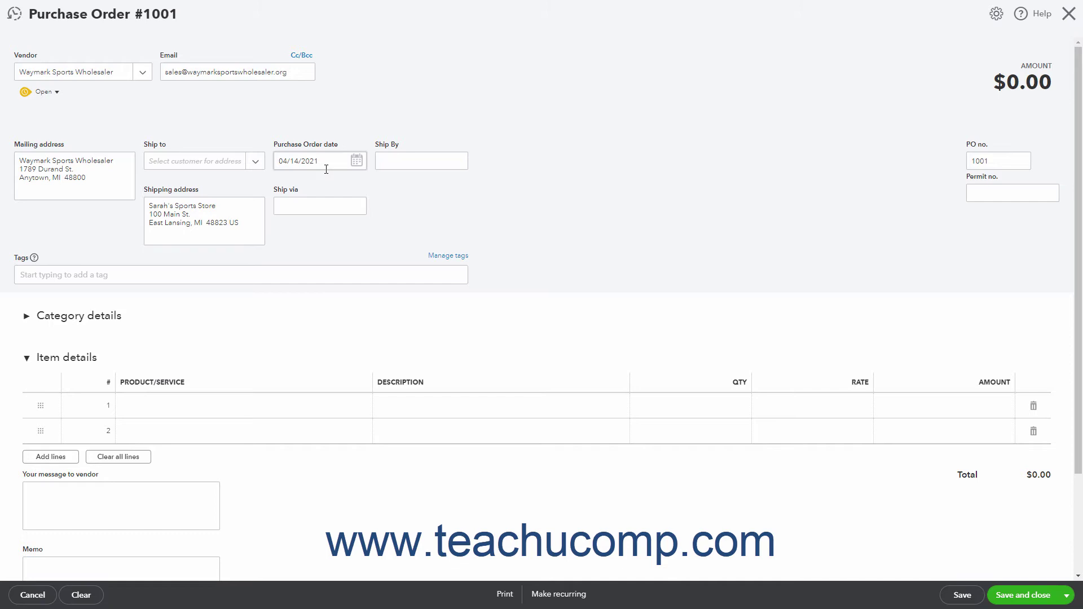
pyautogui.click(357, 163)
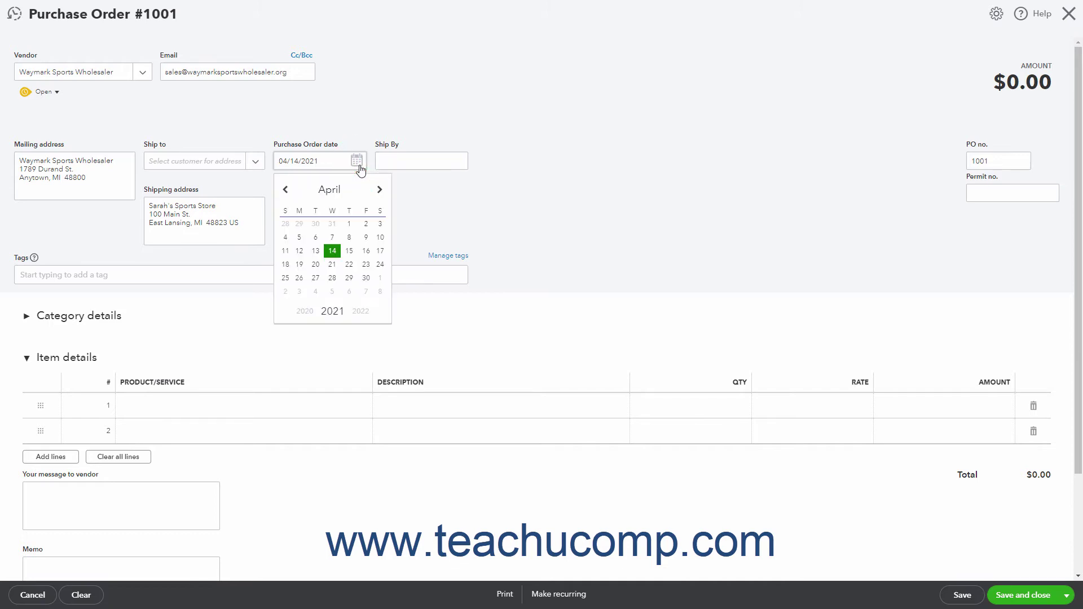
pyautogui.click(359, 166)
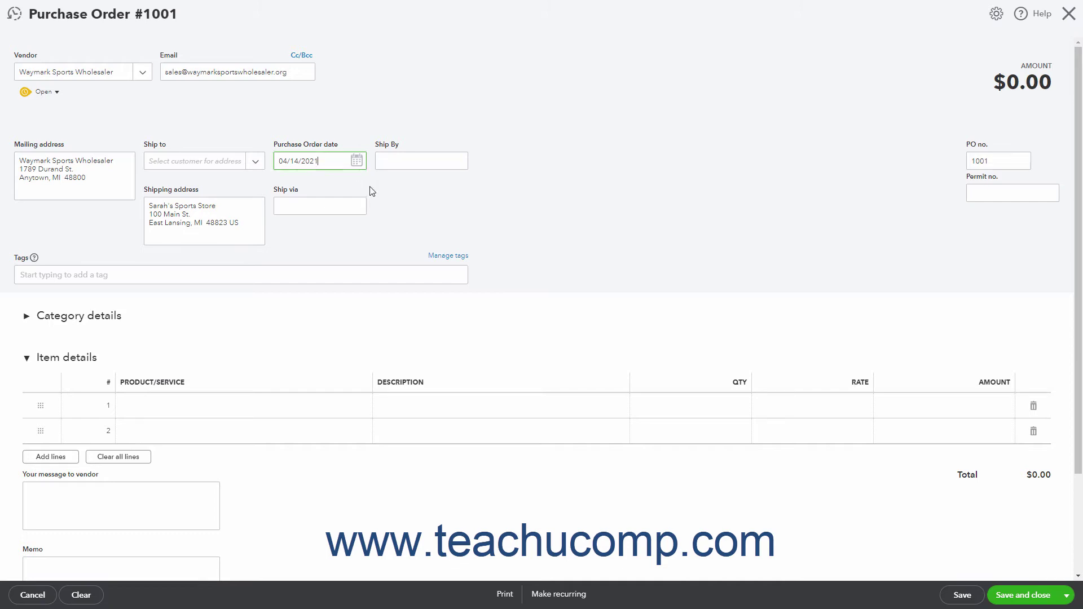
pyautogui.click(355, 205)
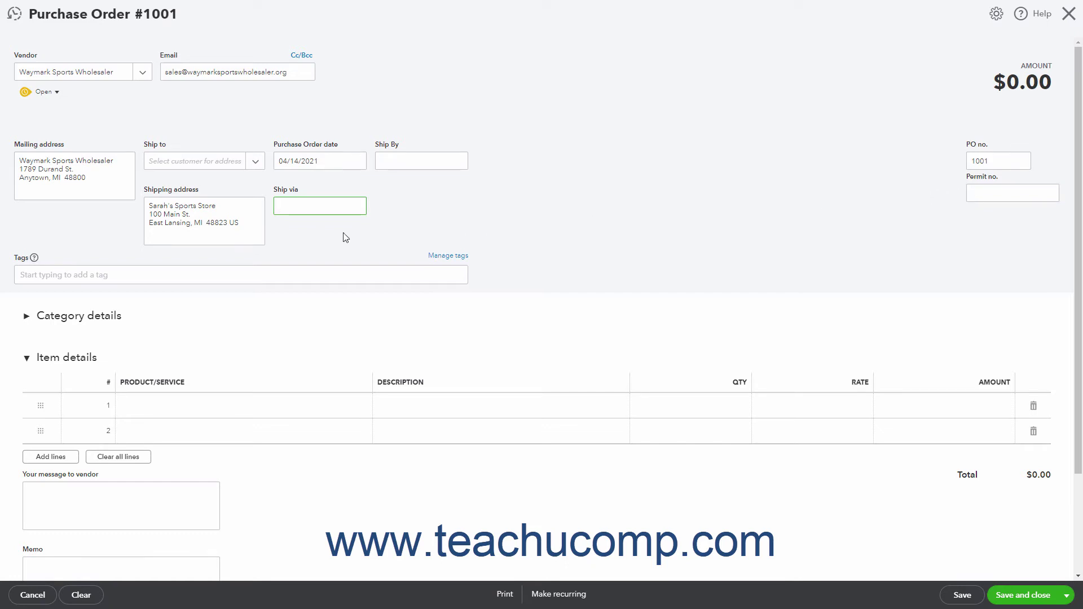
pyautogui.click(89, 278)
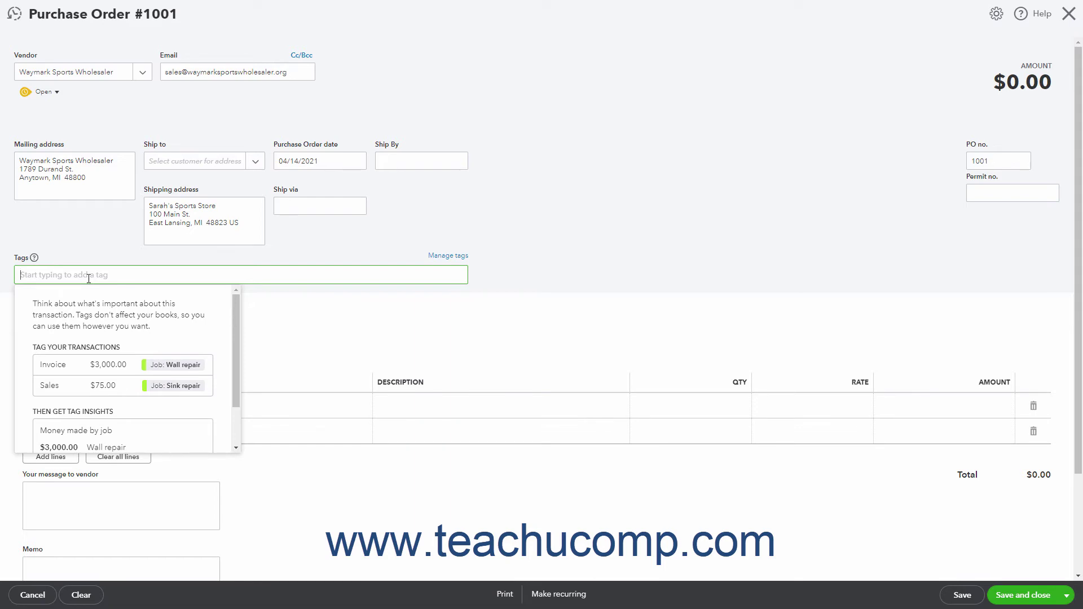
pyautogui.click(500, 280)
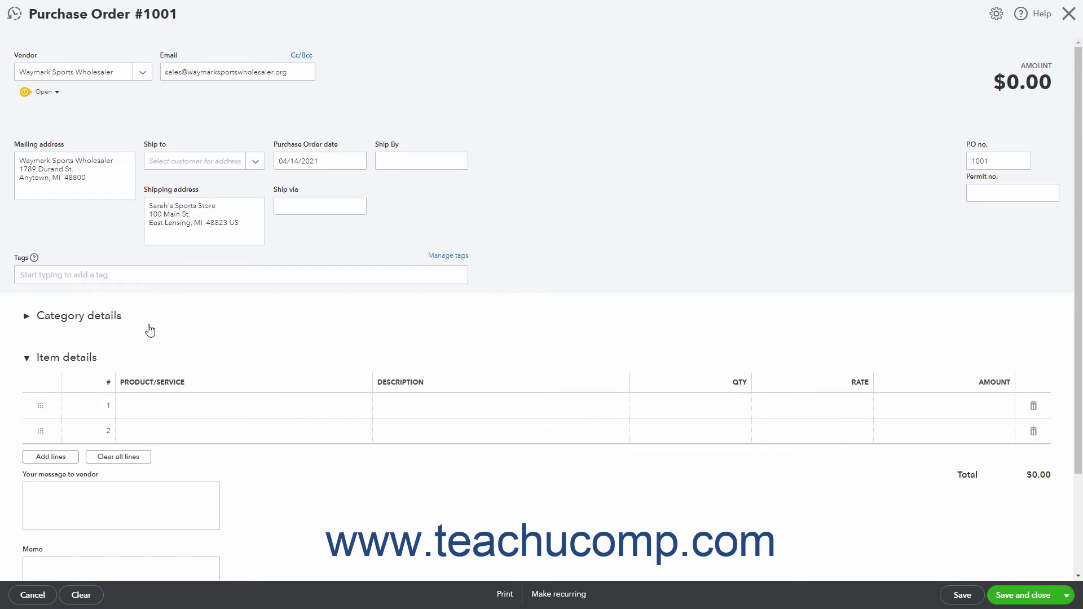
# - Expand the Category details table and begin editing category line 1
pyautogui.click(117, 325)
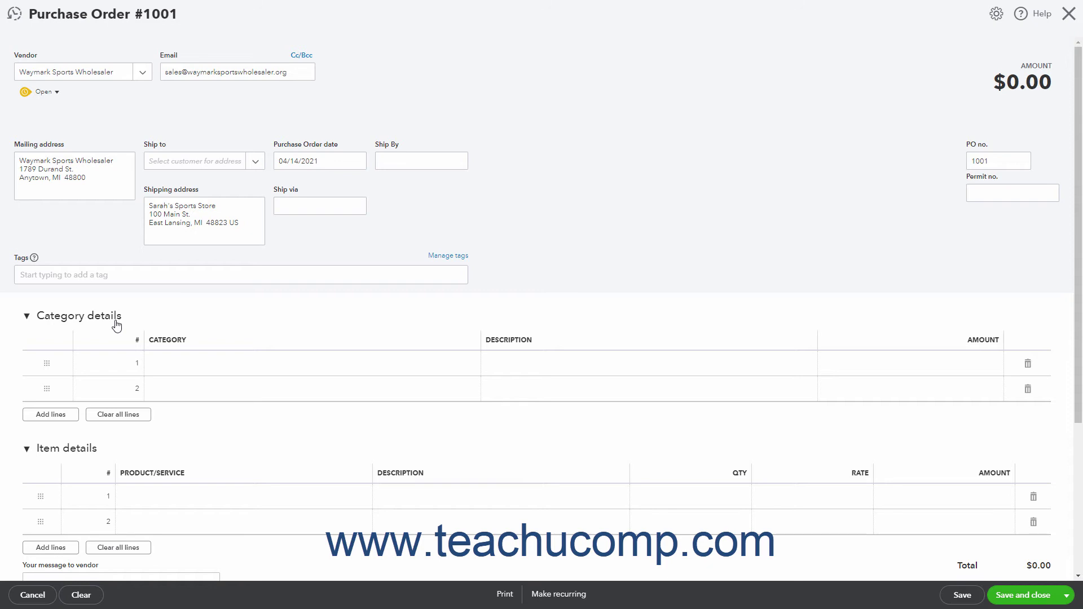
pyautogui.click(188, 375)
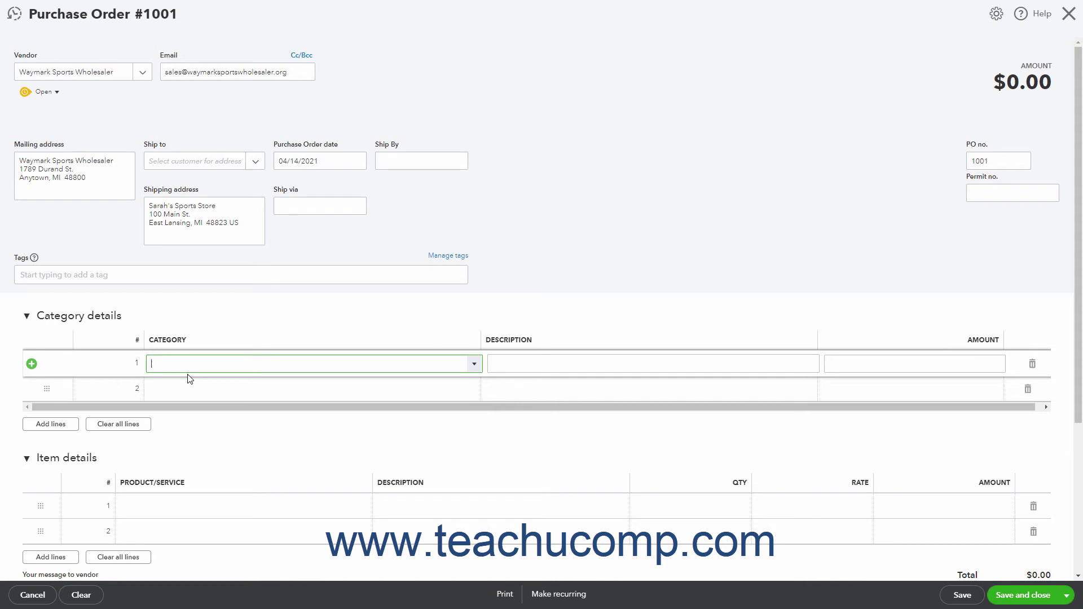
# - Collapse the unused Category details section and reopen the Item details section
pyautogui.click(27, 316)
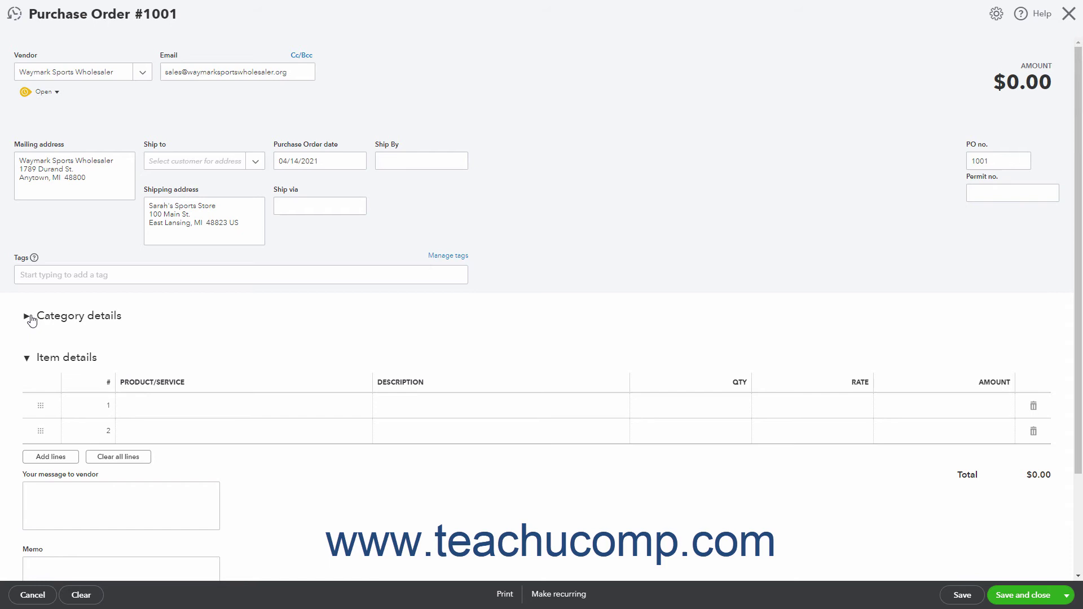
pyautogui.click(27, 358)
pyautogui.click(26, 364)
# - Add 20 Hooded Sweatshirt- One size- Black at $35 on item line 1, totaling $700.00
pyautogui.click(142, 399)
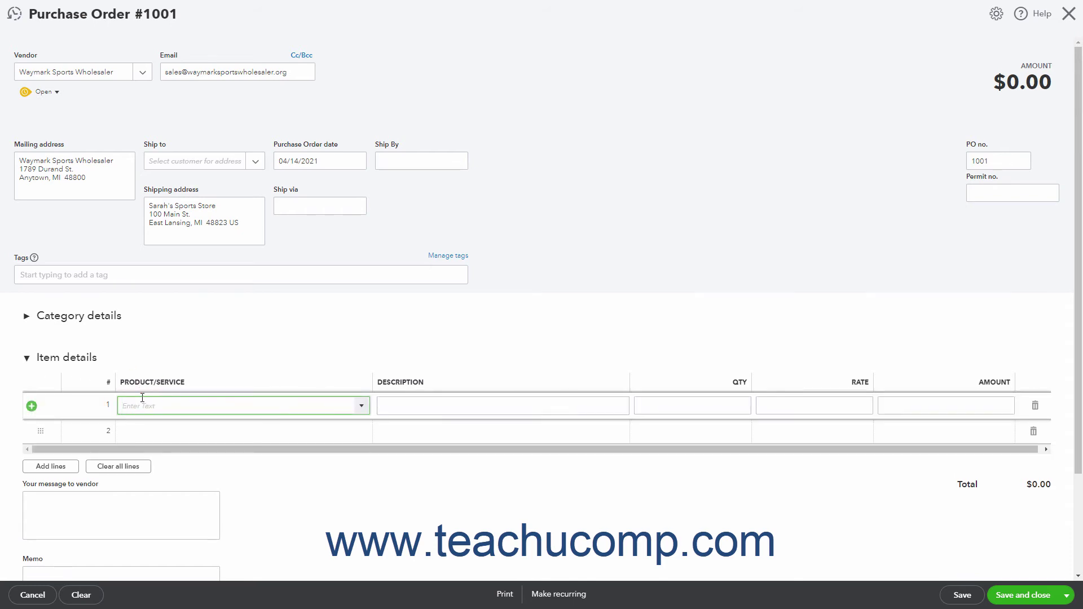
pyautogui.click(362, 407)
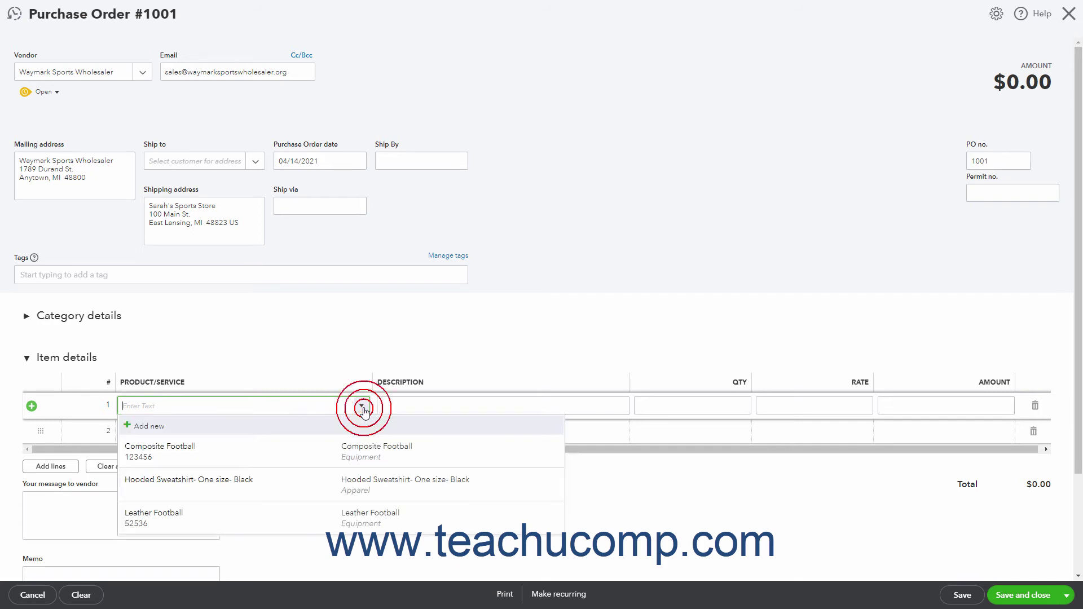
pyautogui.click(302, 488)
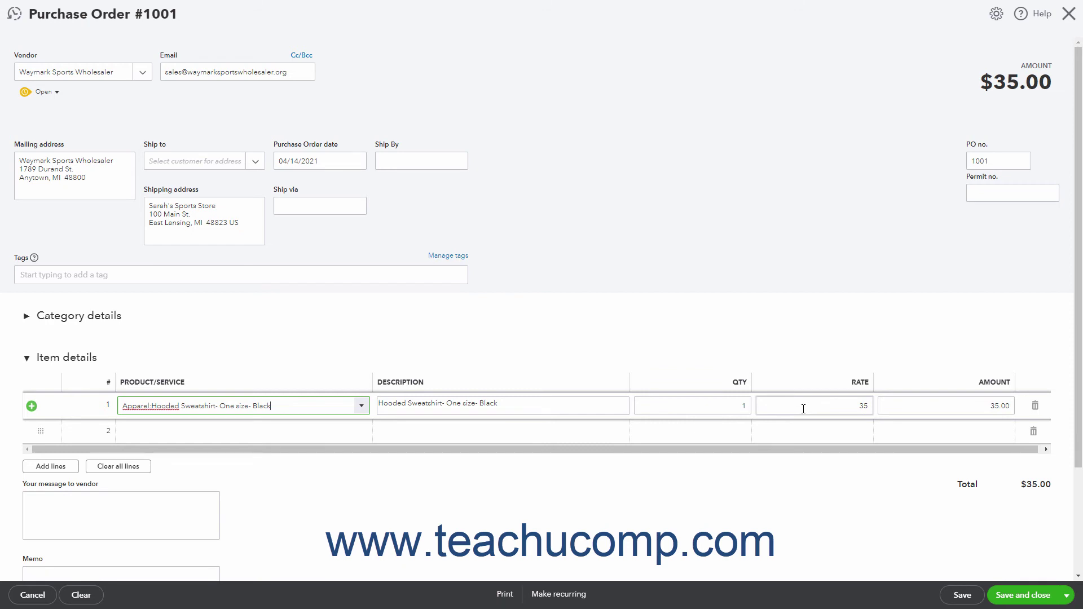
pyautogui.click(736, 406)
pyautogui.write('20')
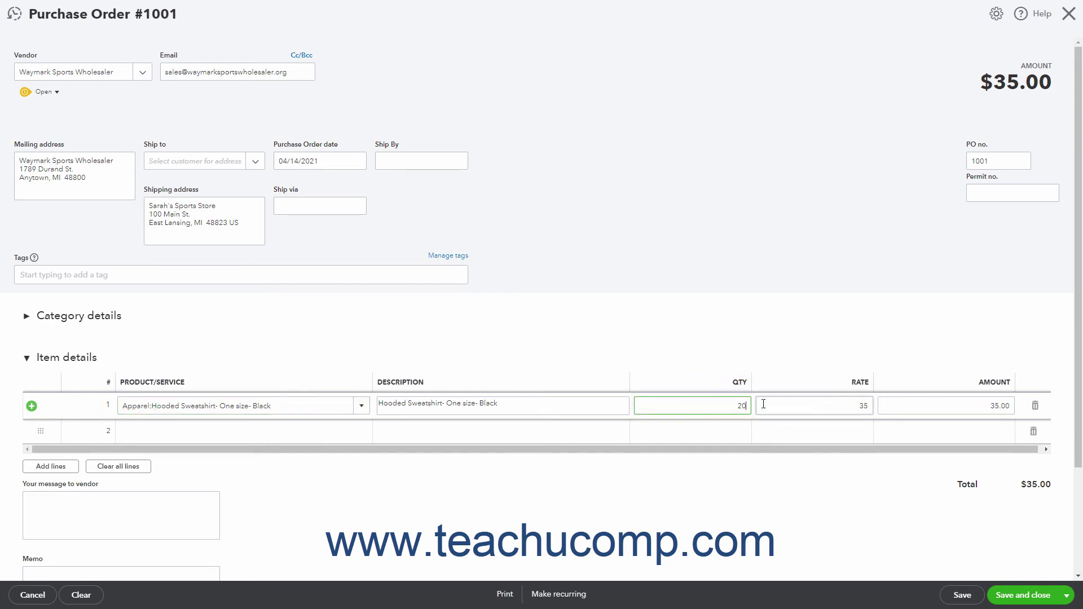
pyautogui.press('Tab')
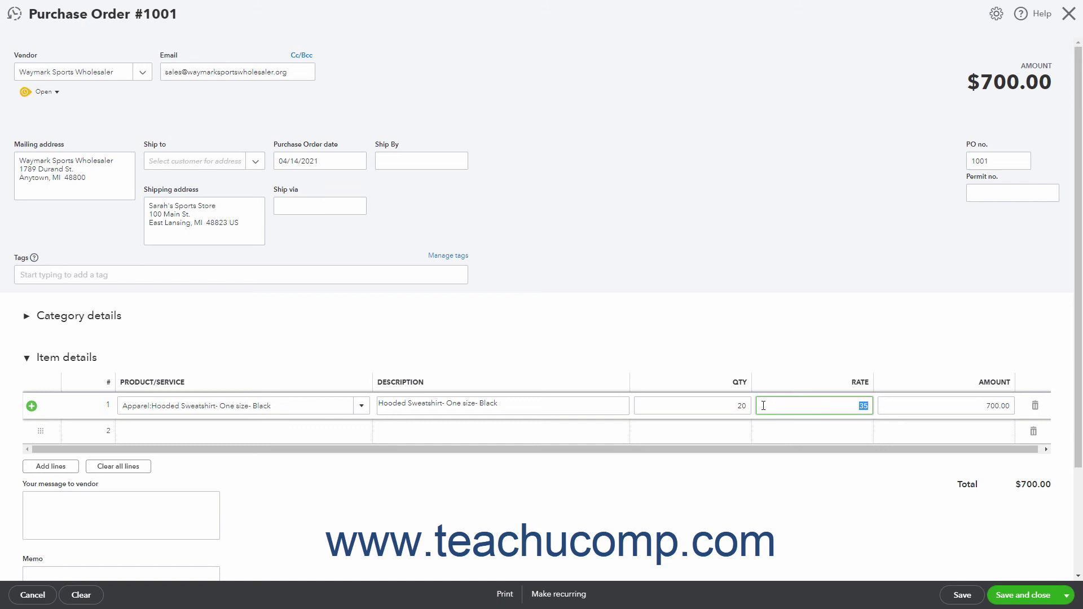
# - Commit the sweatshirt line and place the cursor in the vendor message box
pyautogui.click(342, 434)
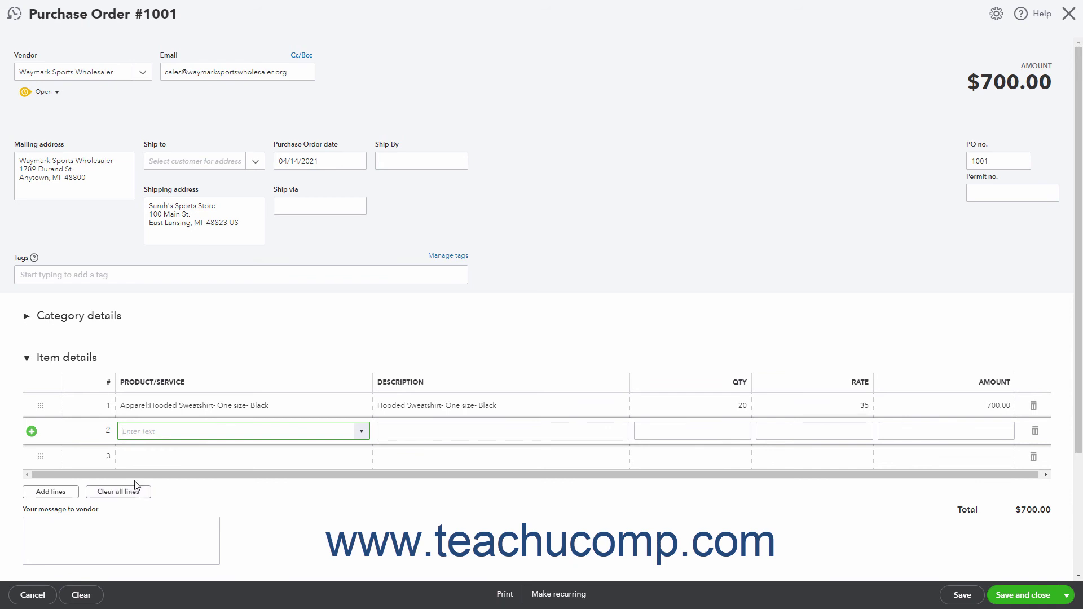
pyautogui.click(122, 519)
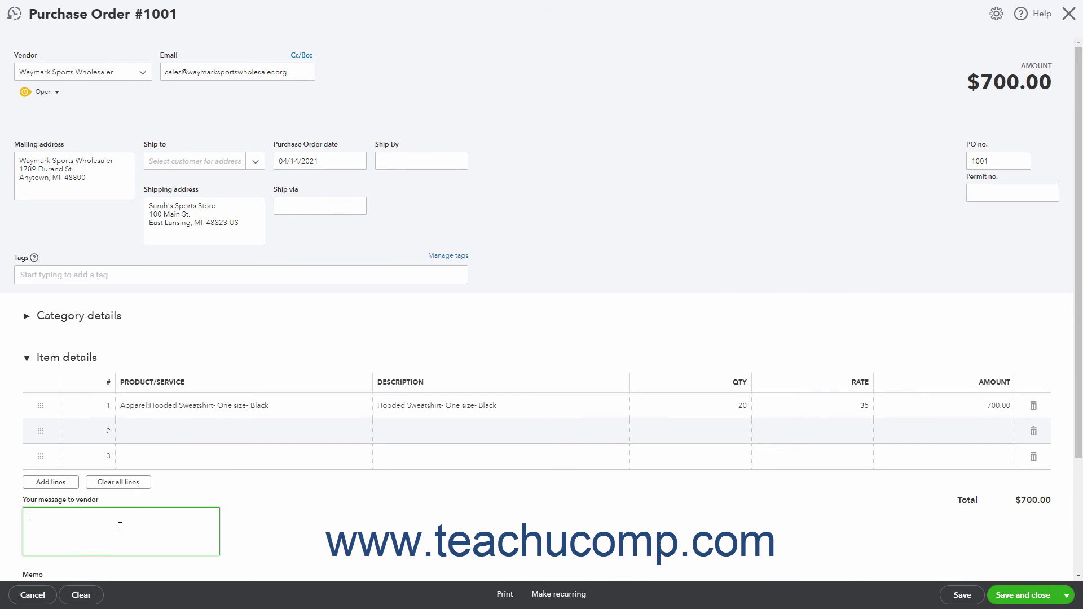
# - Write 'Please rush ship!' as the message to the vendor
pyautogui.write('Please rush ship!')
pyautogui.scroll(-3, 119, 525)
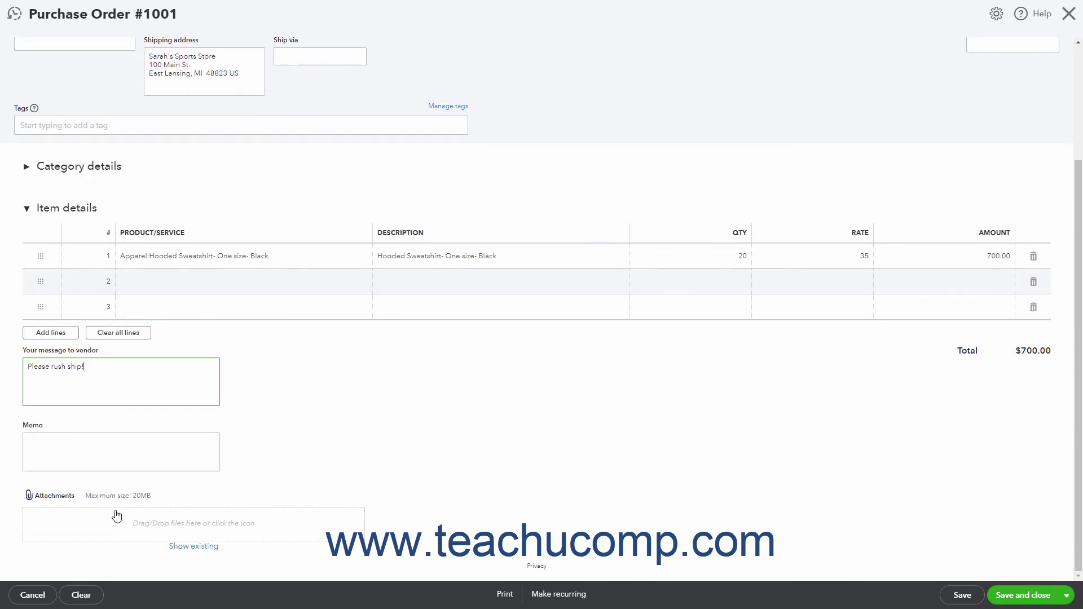
pyautogui.click(116, 454)
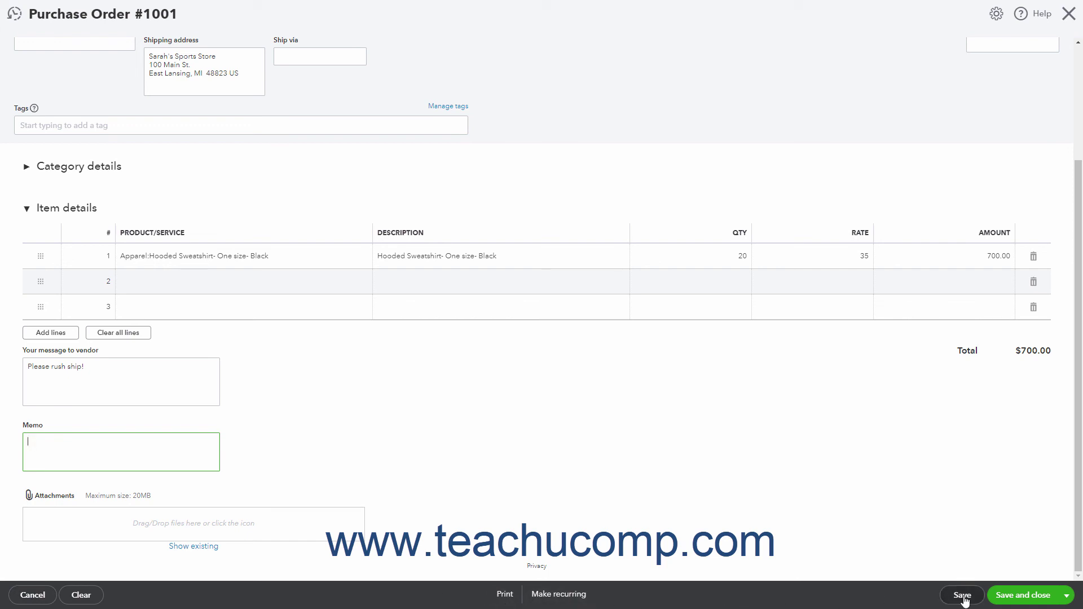
# - Review the extra saving options, then save and close Purchase Order 1001
pyautogui.click(1067, 595)
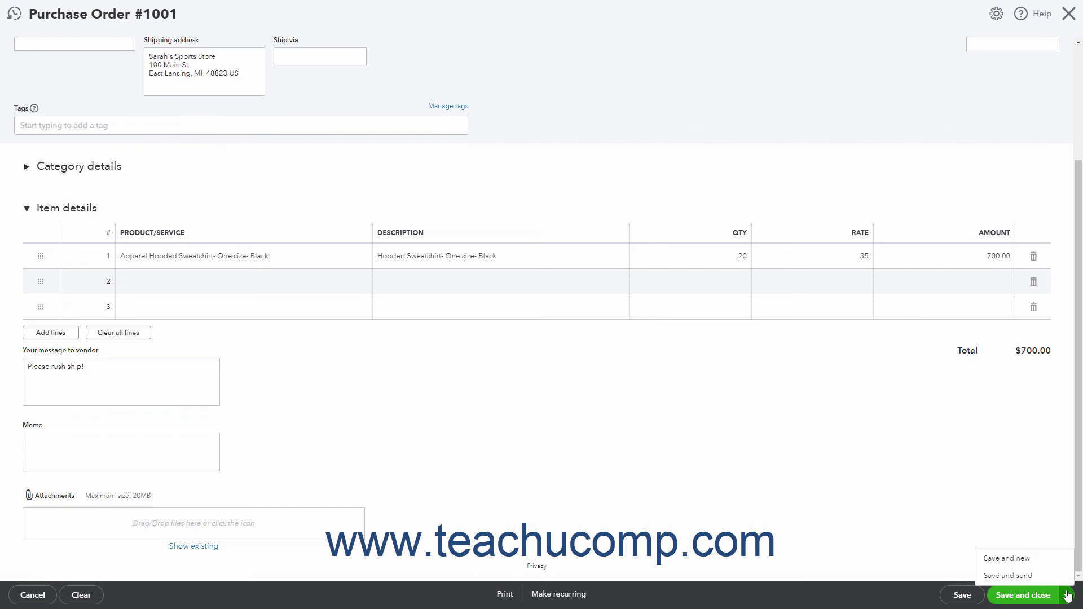
pyautogui.click(1068, 595)
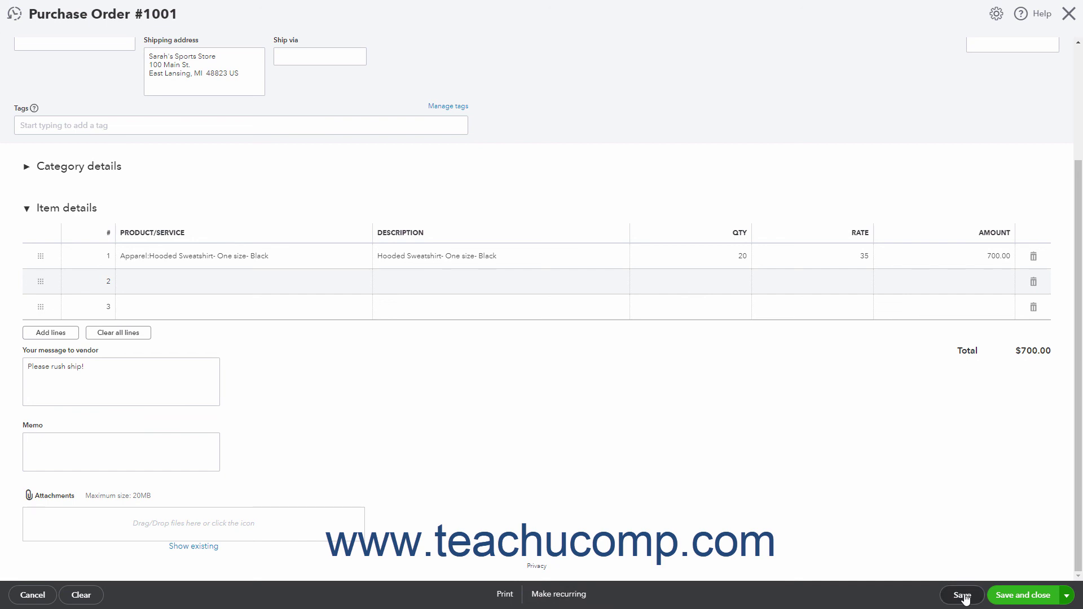
pyautogui.click(1065, 596)
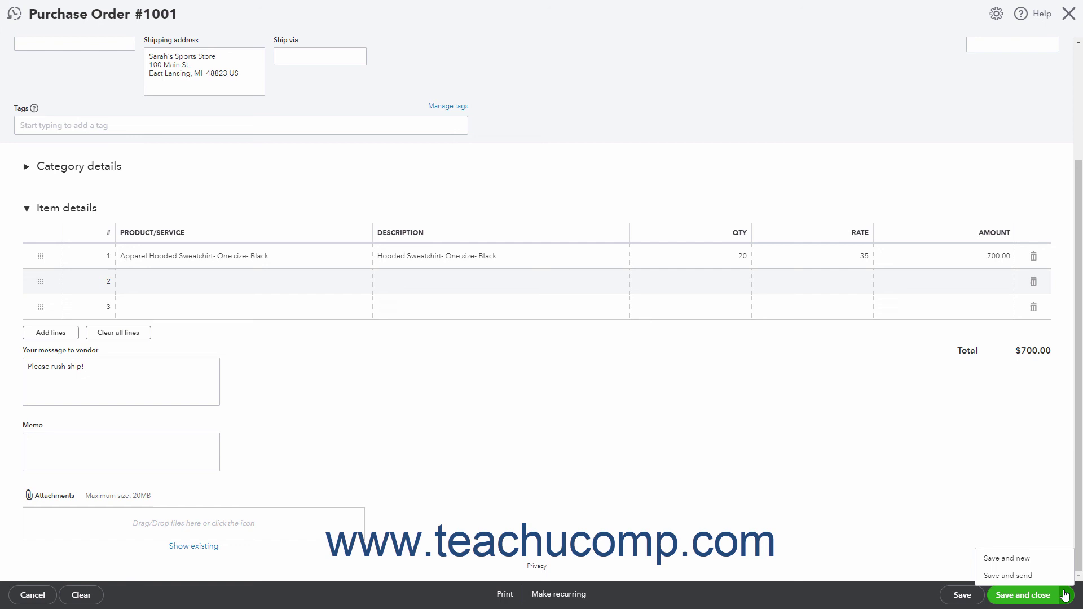
pyautogui.click(1065, 595)
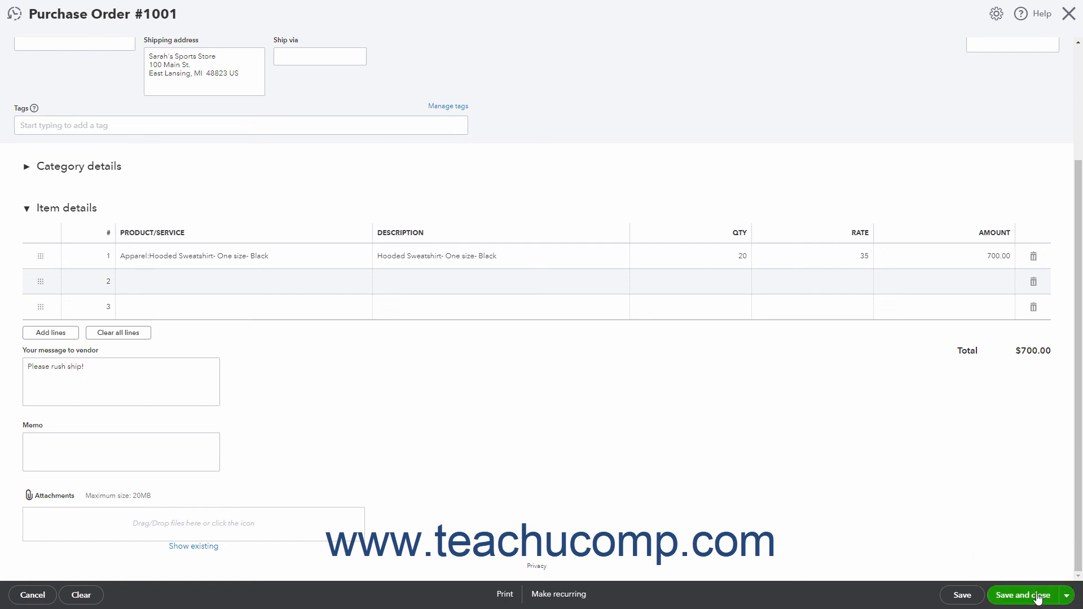
pyautogui.click(1038, 596)
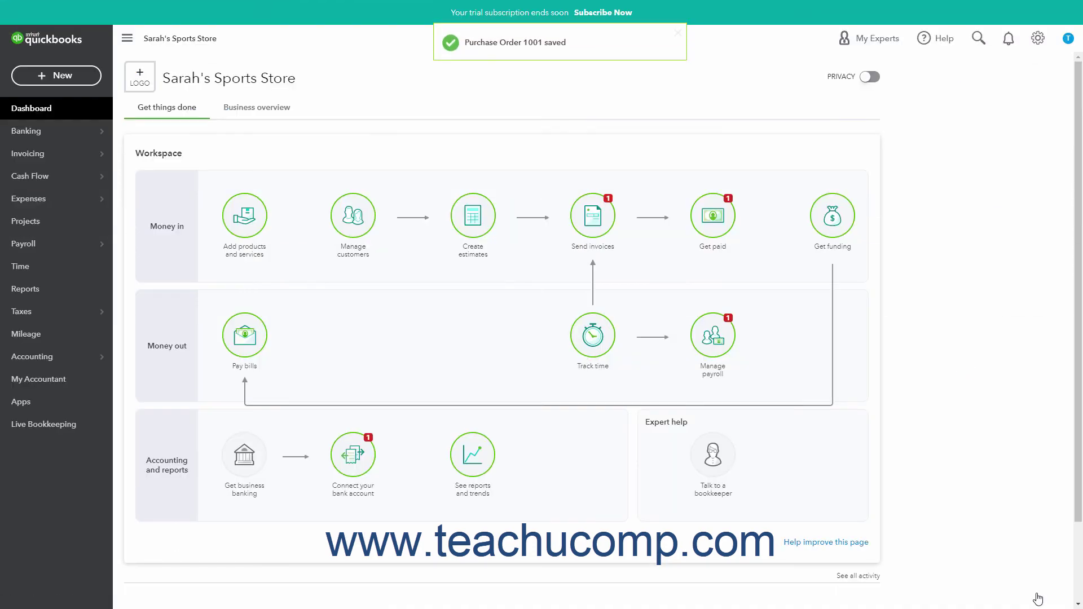